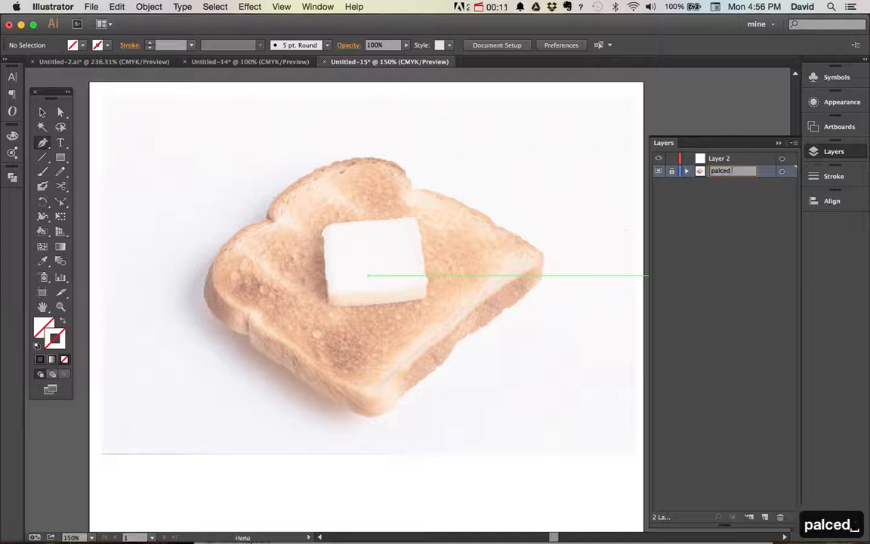
Rename the locked layer holding the placed toast photo as "palced image toast"
type("toas")
key("Return")
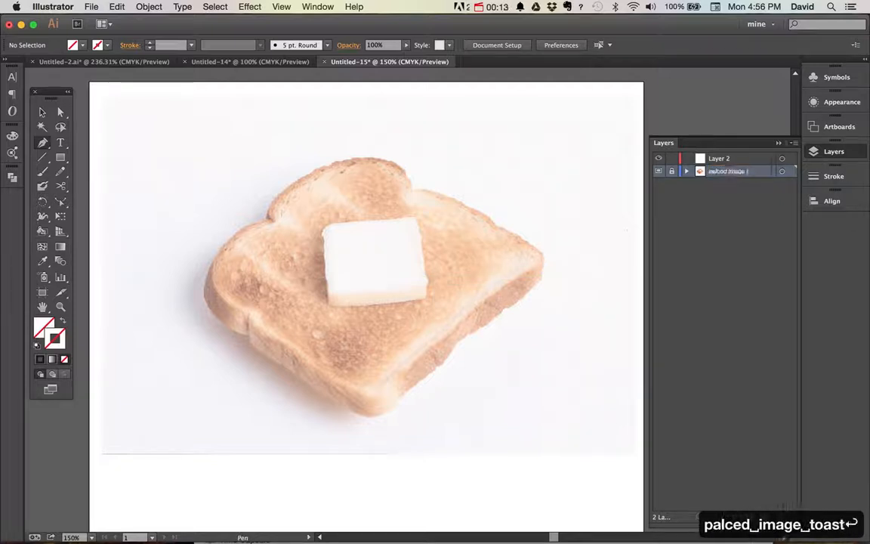
Make Layer 2 active for the Pen tool and set the stroke color to bright red, FF0B45
left_click(727, 160)
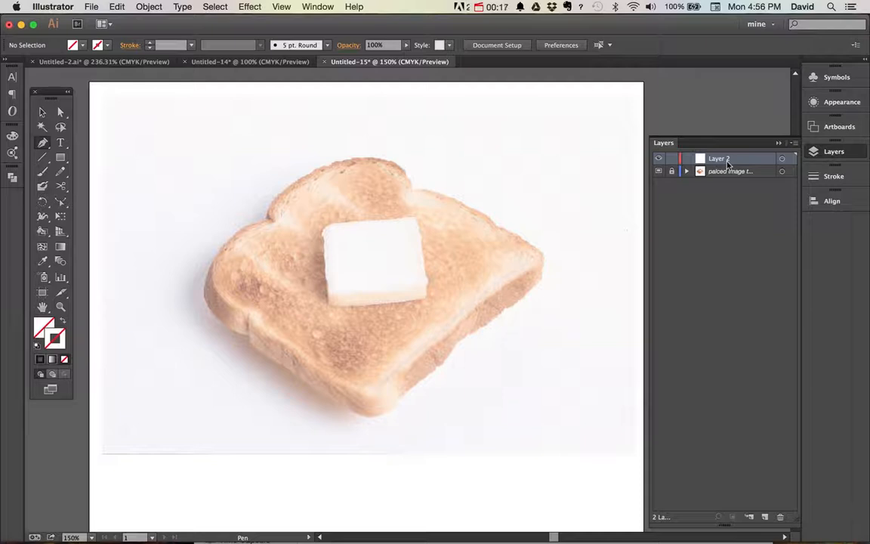
key("p")
double_click(57, 341)
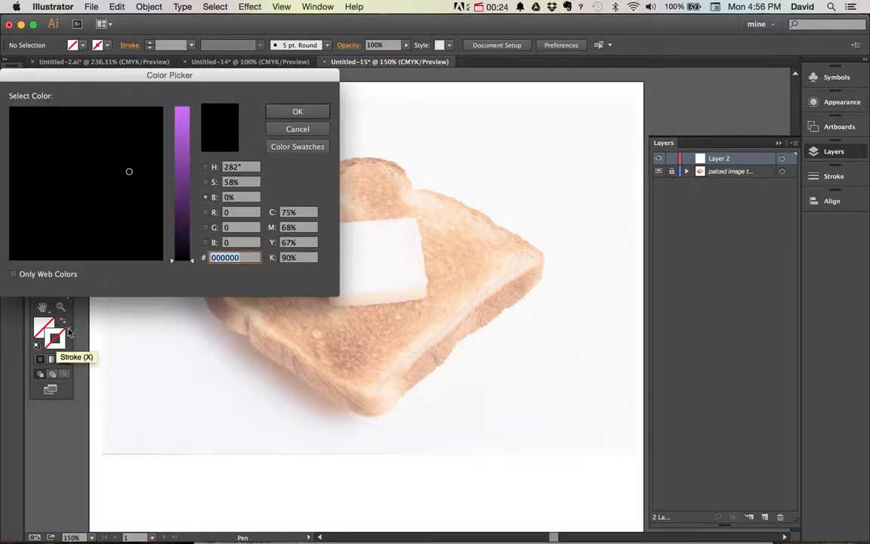
mouse_move(192, 151)
left_mouse_down()
mouse_move(188, 98)
mouse_move(162, 112)
left_mouse_up()
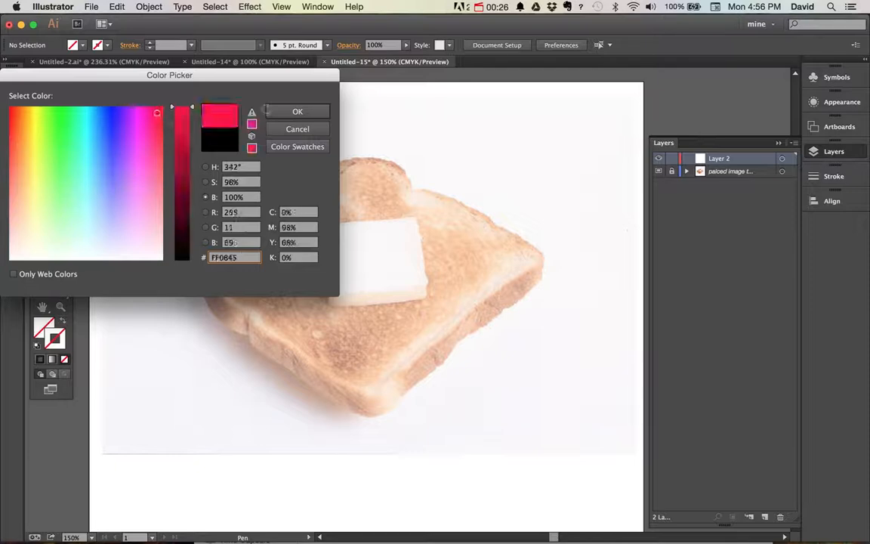
left_click(297, 111)
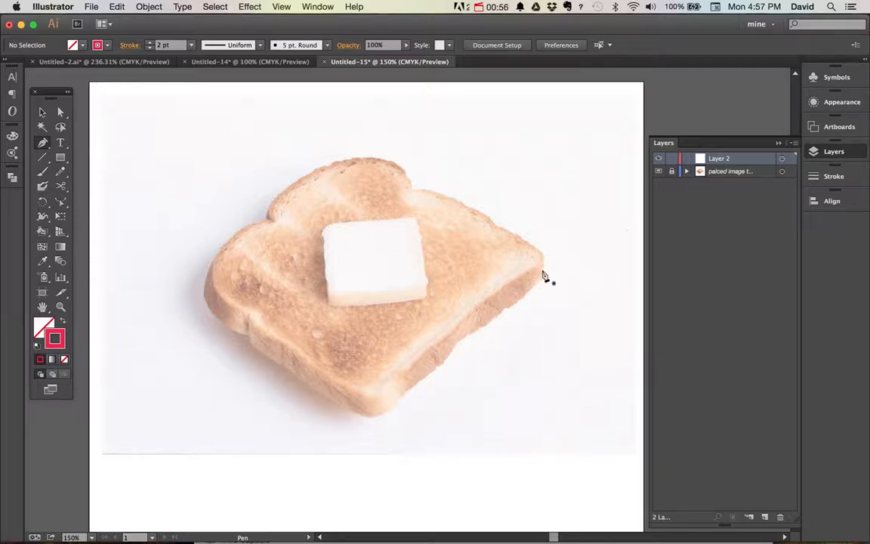
Start a Pen path on Layer 2 at the notch between the toast's top lobe and its upper-right edge
key("super+alt")
key("super+space")
left_click_drag(334, 134, 482, 255)
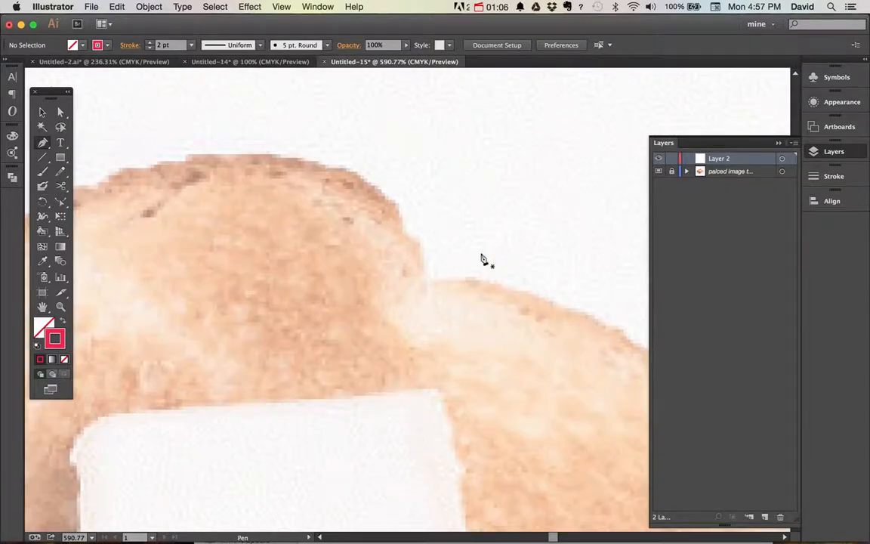
key("super+minus")
key("super+minus")
key("space")
left_click_drag(446, 268, 382, 206)
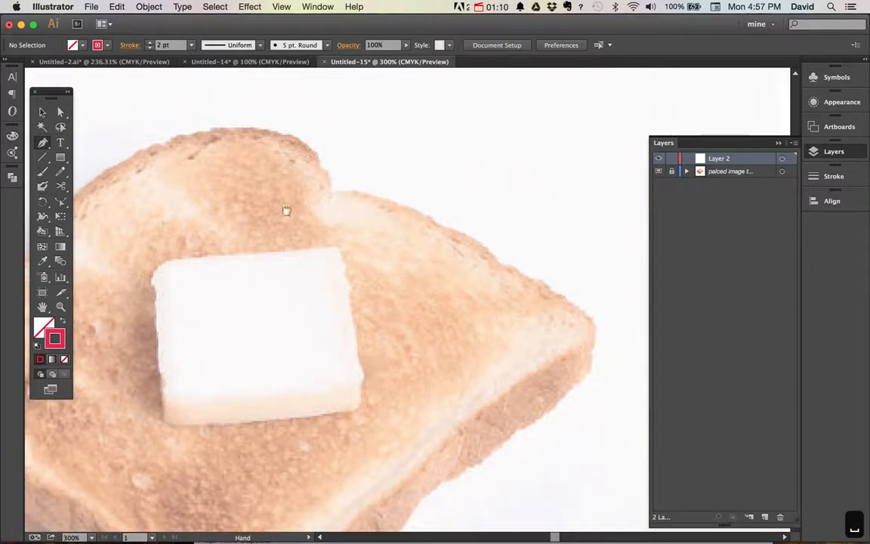
left_click_drag(287, 210, 378, 196)
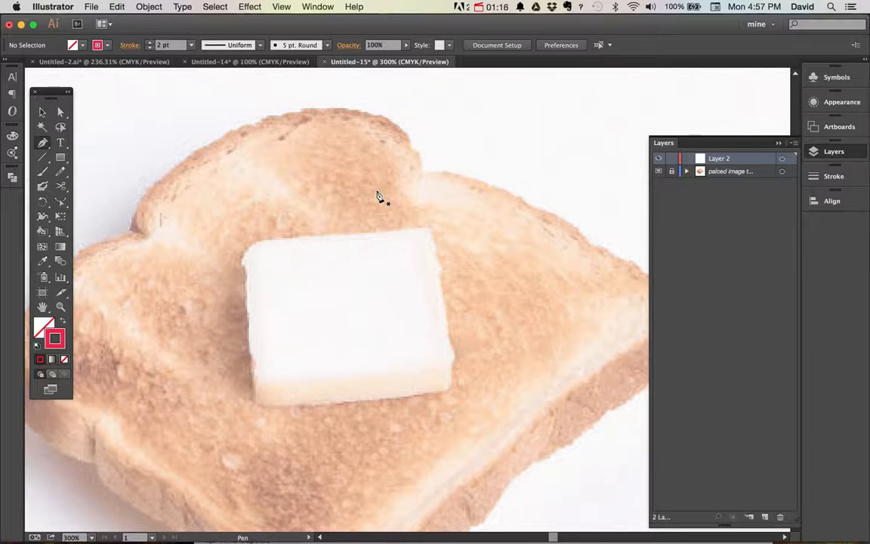
left_click(423, 174)
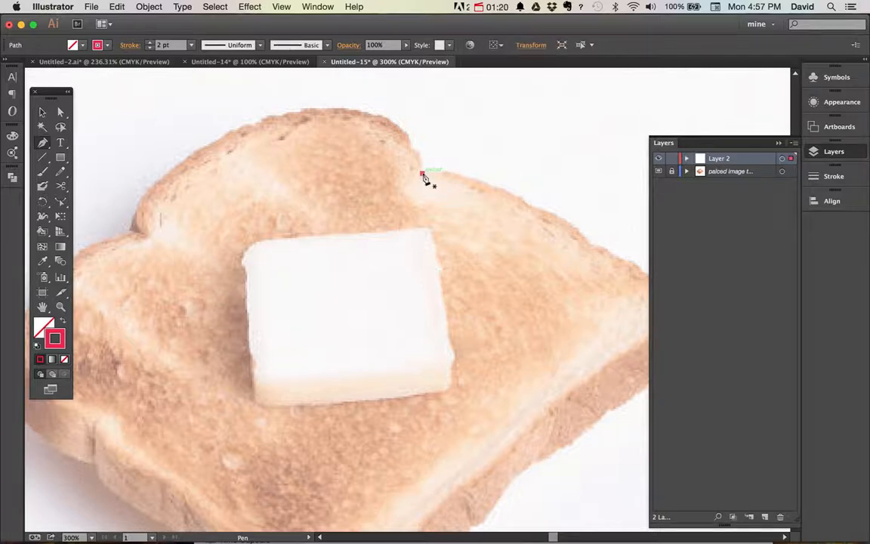
Trace the toast's upper-right edge with curved segments from the notch to the right corner
key("space")
left_click_drag(487, 204, 393, 220)
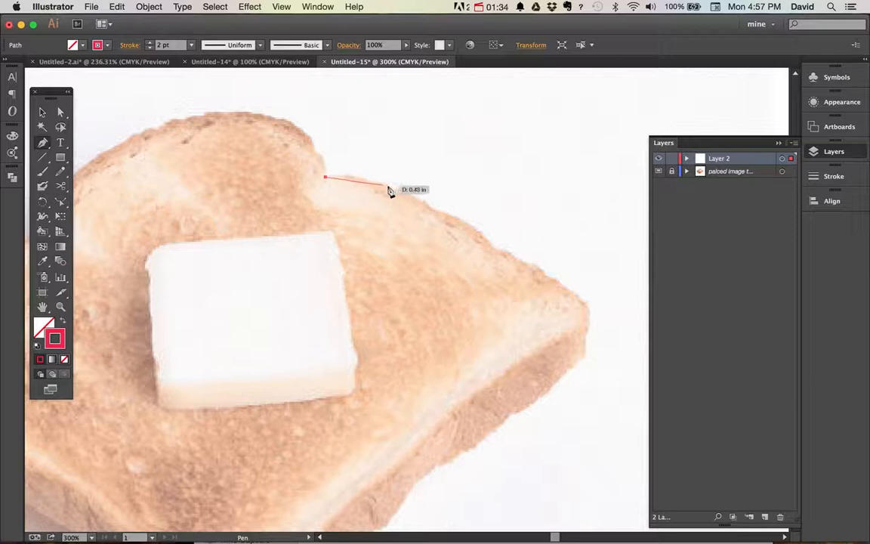
left_click(390, 185)
left_click_drag(393, 188, 421, 202)
left_click_drag(425, 205, 469, 217)
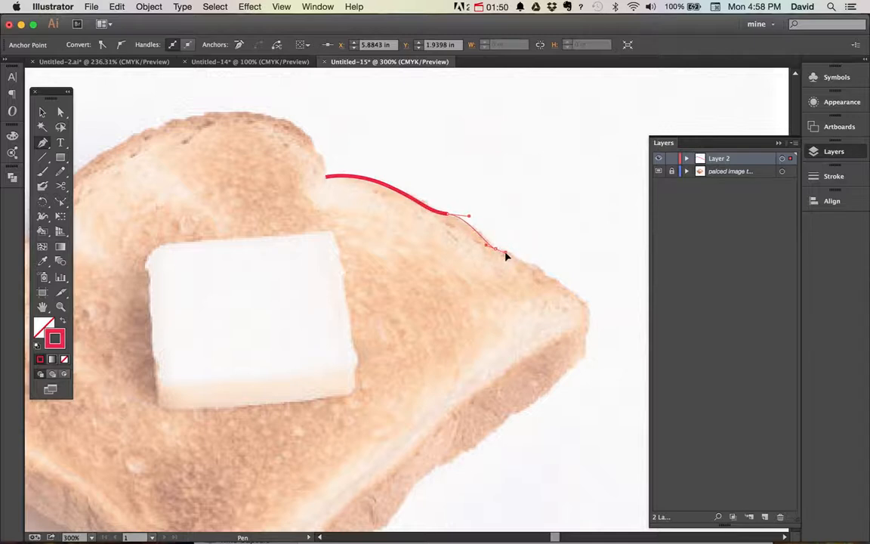
left_click_drag(505, 256, 506, 253)
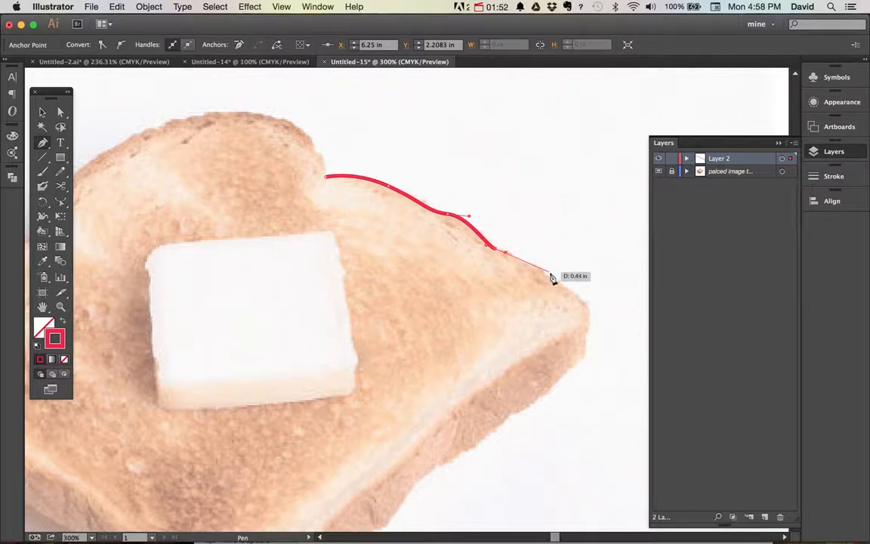
left_click(568, 287)
left_click_drag(572, 293, 582, 298)
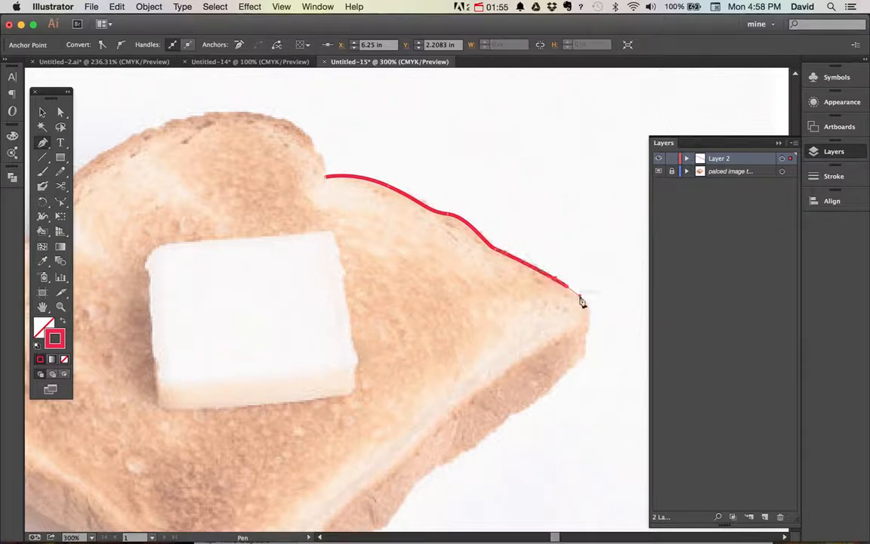
Continue the path around the right corner and along the lower-right edge of the toast's top face, stopping short of the bottom corner
left_click(568, 337)
left_click_drag(540, 349, 534, 381)
scroll(602, 295, "down", 5)
scroll(602, 294, "left", 4)
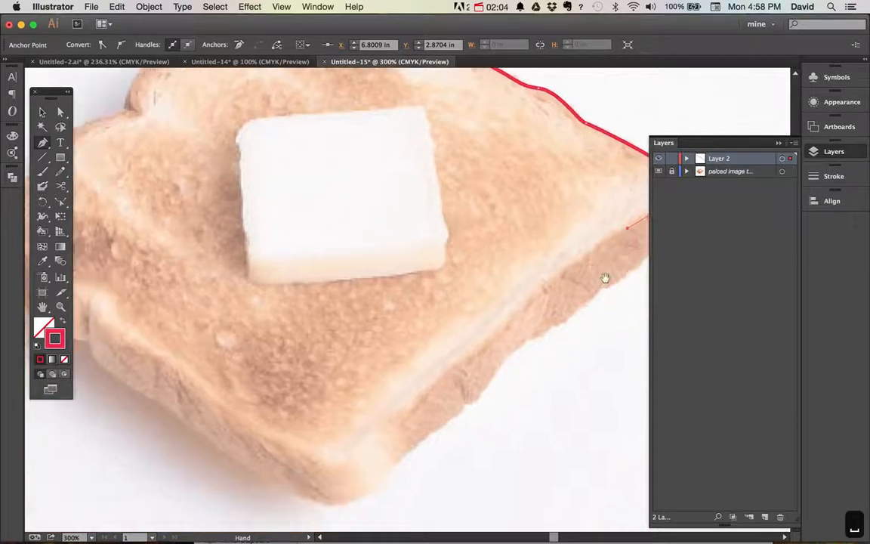
left_click(555, 277)
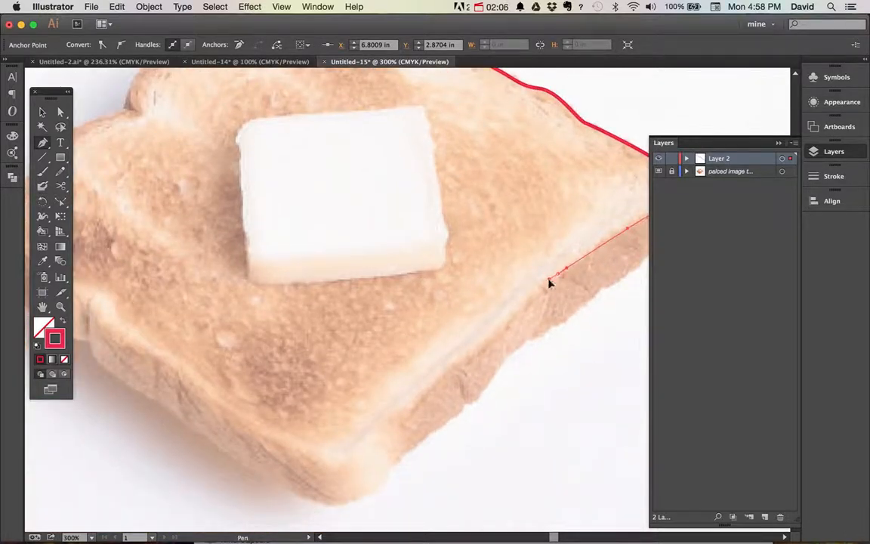
left_click(467, 356)
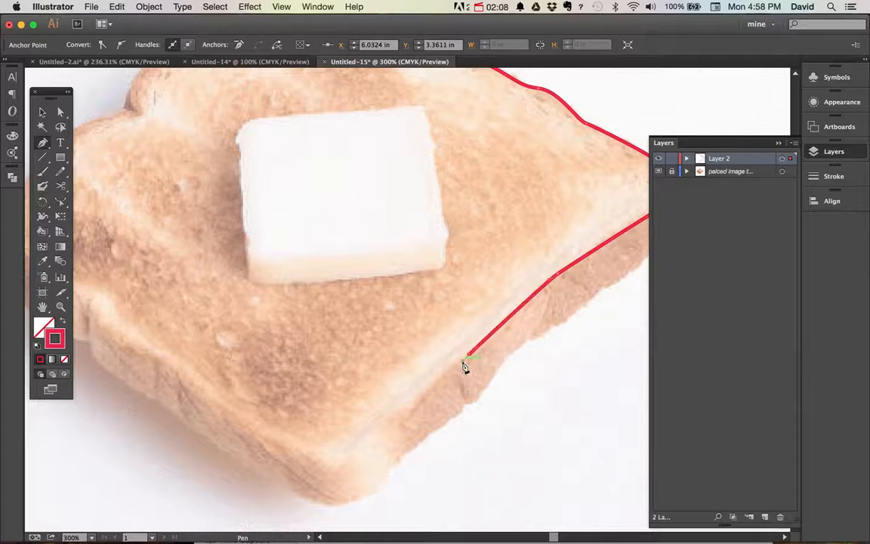
left_click(413, 406)
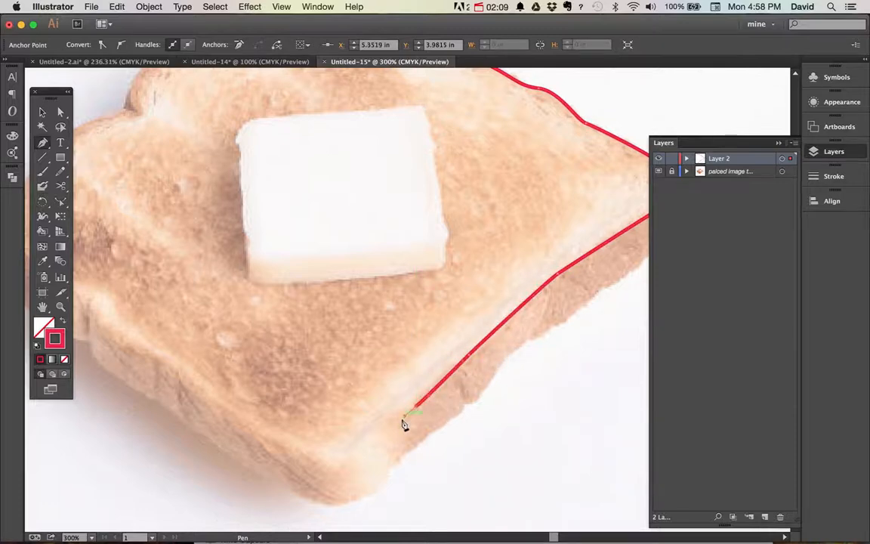
left_click(366, 445)
Trace around the bottom corner and up the lower-left edge of the top face, ending in a corner point at the lower-left notch
left_click_drag(306, 455, 411, 494)
key("space")
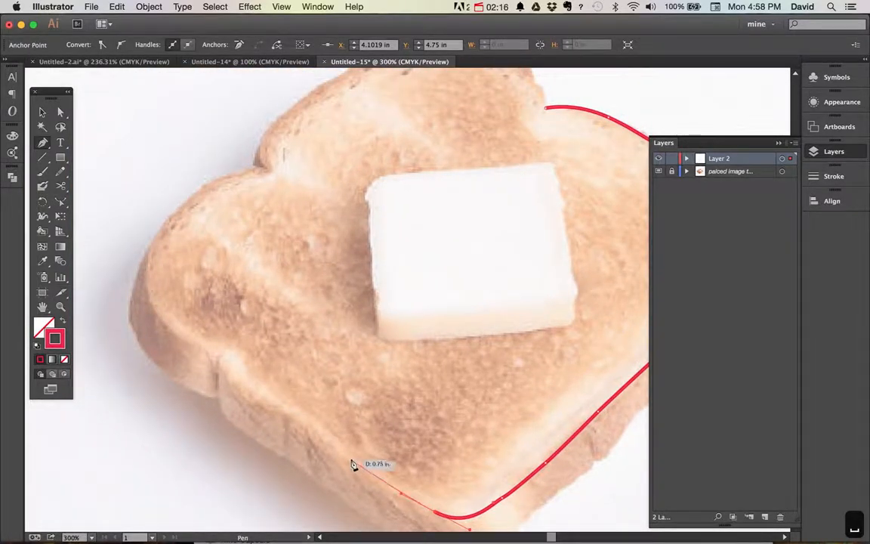
mouse_move(350, 459)
left_mouse_down()
mouse_move(274, 404)
mouse_move(248, 395)
mouse_move(253, 405)
mouse_move(221, 361)
mouse_move(213, 321)
left_mouse_up()
key("super+z")
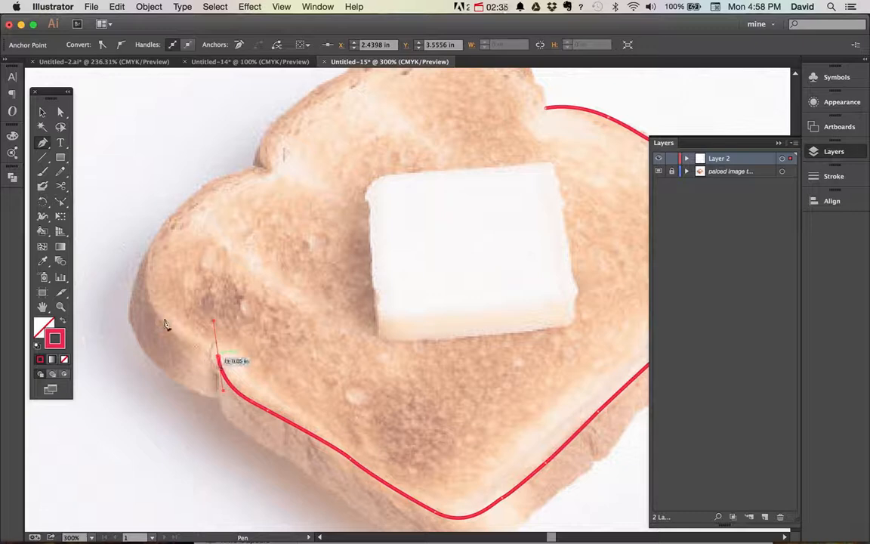
left_click(220, 359)
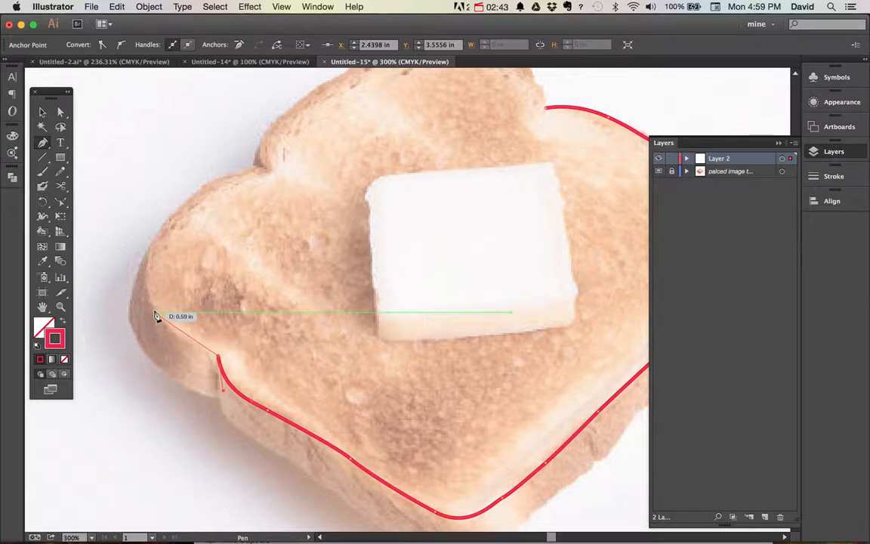
Trace the toast's left lobe with curved segments from the lower-left notch to the upper-left notch
left_click_drag(156, 315, 139, 281)
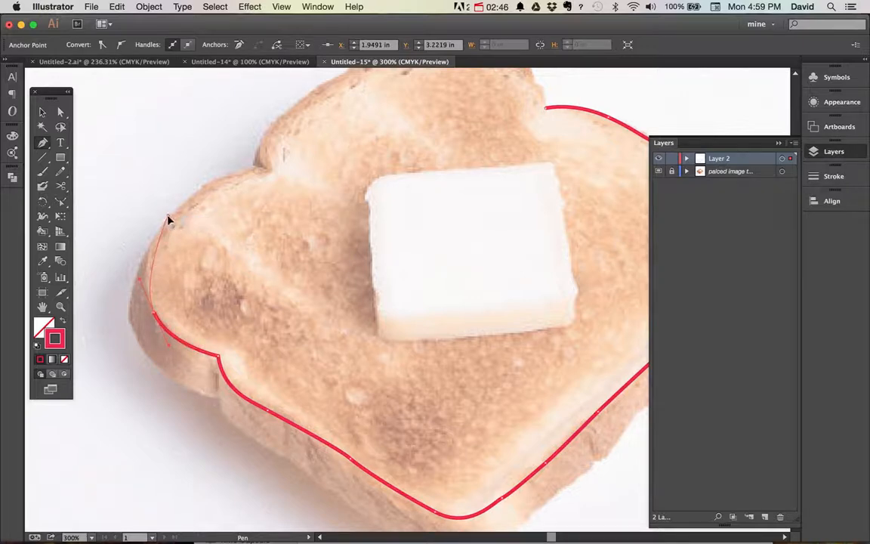
left_click_drag(168, 218, 196, 189)
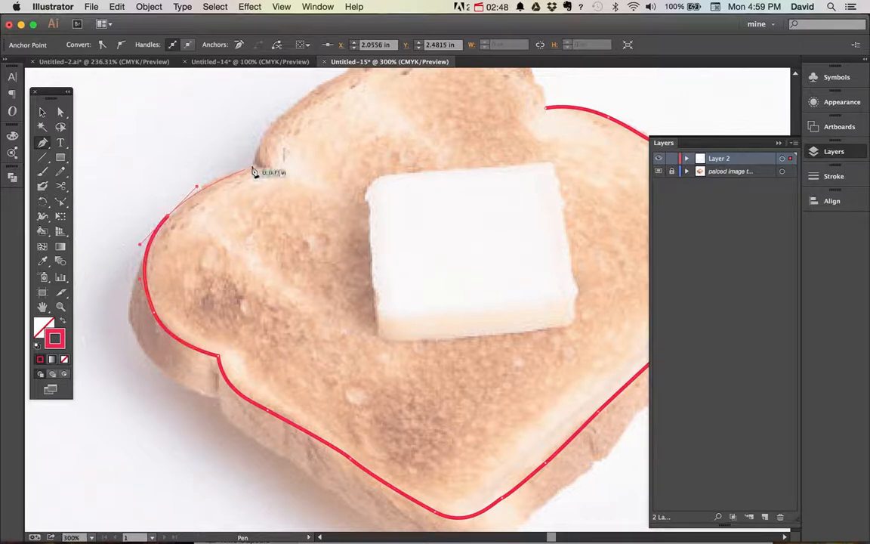
left_click_drag(255, 166, 270, 173)
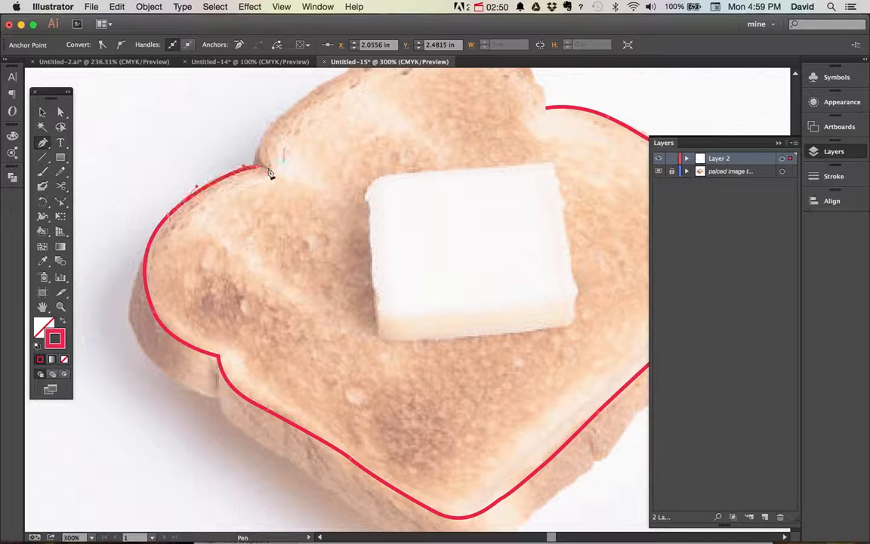
Trace the toast's top lobe and close the path at its starting anchor
scroll(286, 215, "up", 5)
scroll(286, 215, "right", 2)
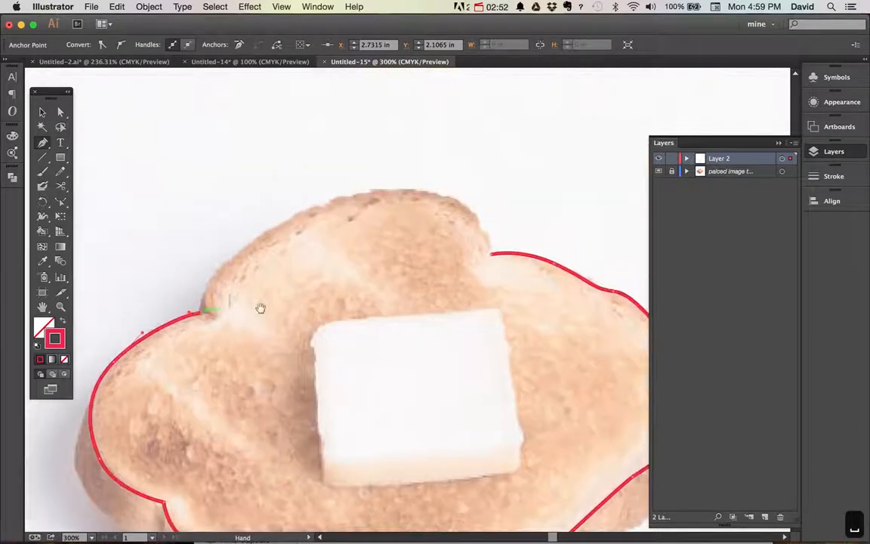
left_click_drag(221, 277, 247, 249)
left_click_drag(310, 211, 330, 205)
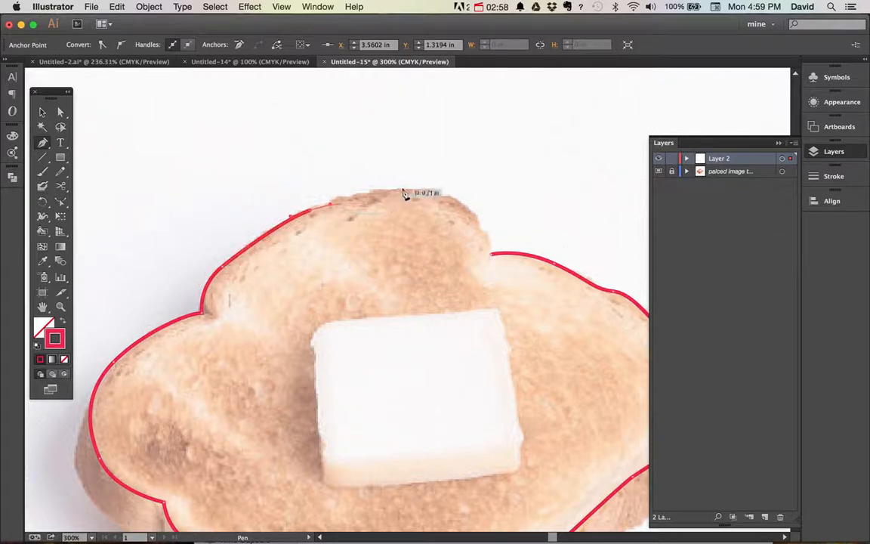
left_click_drag(405, 189, 442, 191)
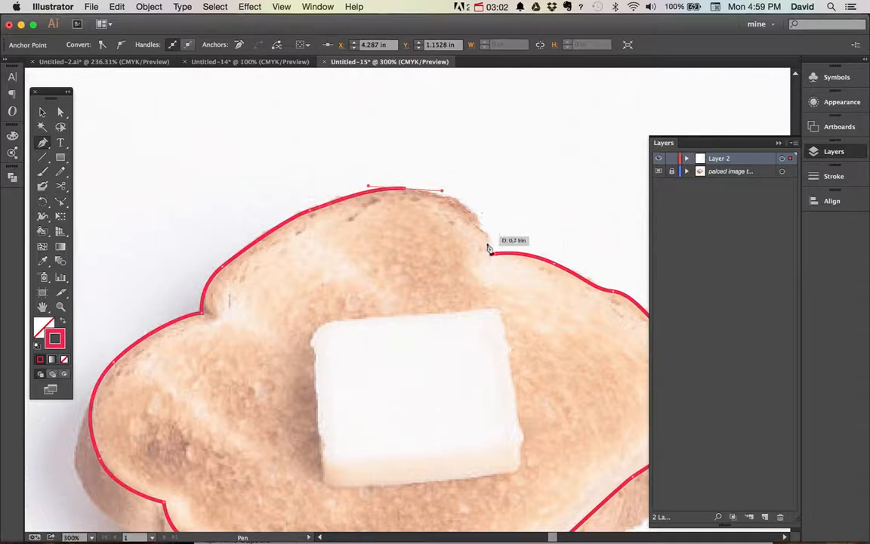
left_click_drag(490, 257, 499, 308)
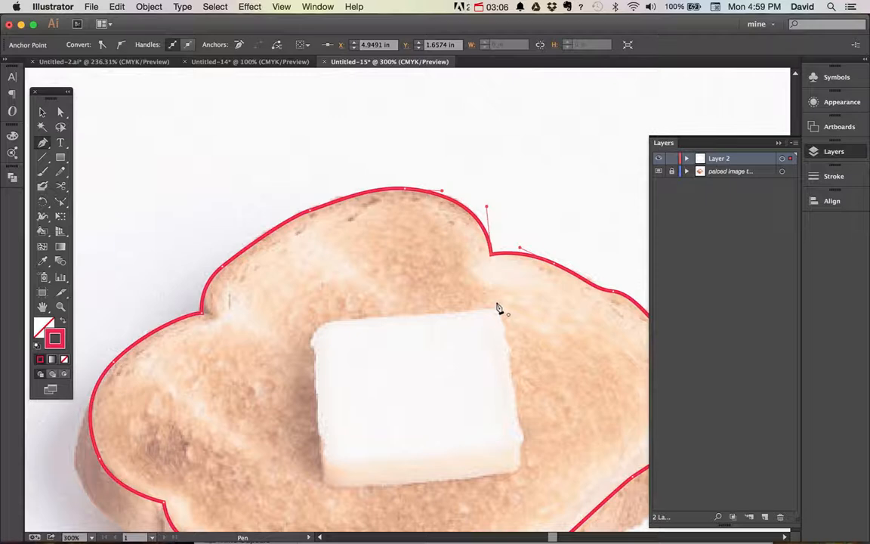
Deselect the finished outline, add a new layer above Layer 2 and lock Layer 2
key("super+0")
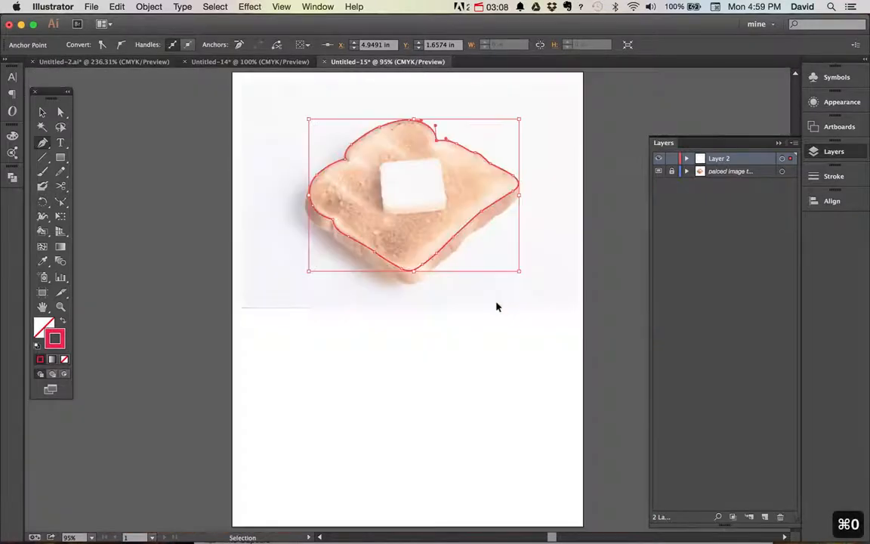
left_click(512, 355, "super")
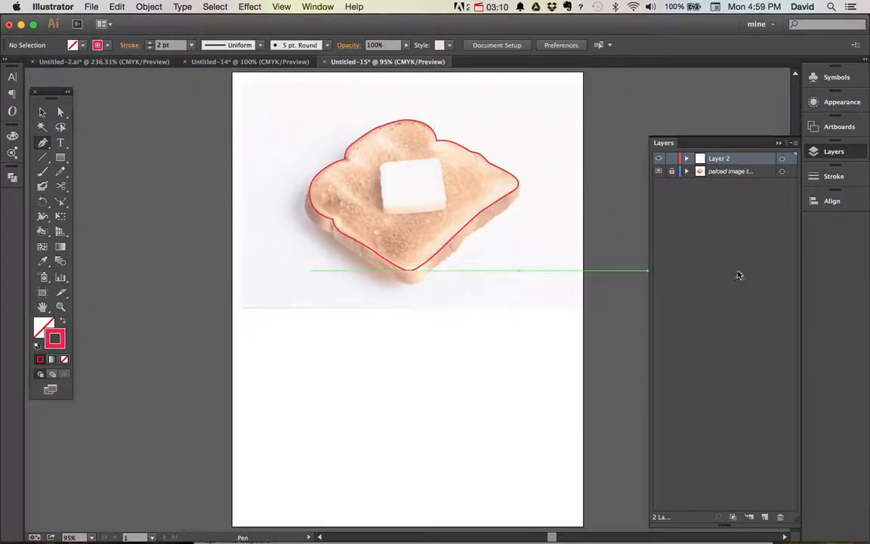
left_click(763, 517)
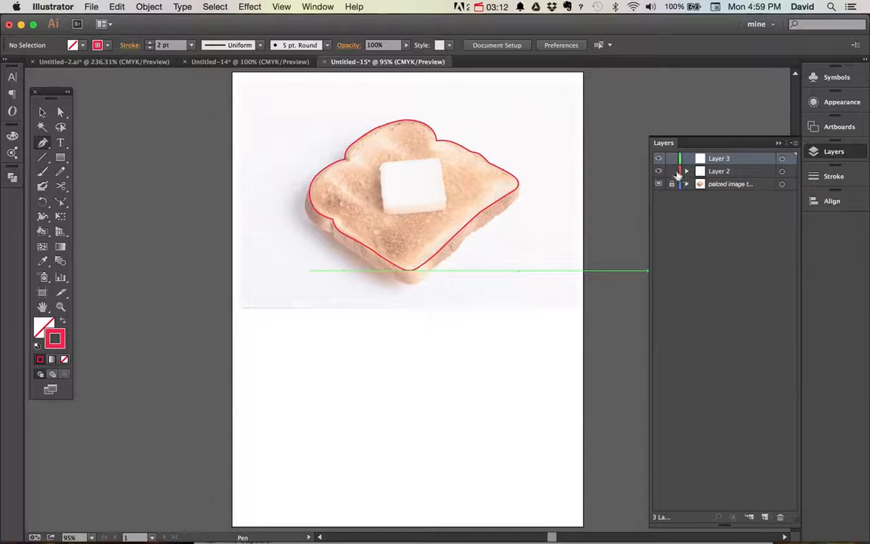
On Layer 3, trace the outer crust edge from the toast's right corner down to the bottom corner
left_click_drag(534, 167, 337, 312)
scroll(574, 233, "right", 5)
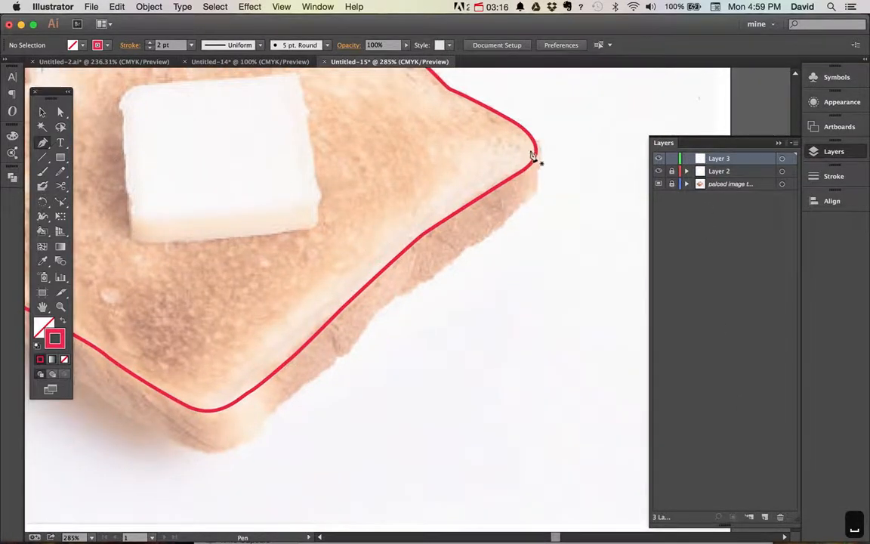
left_click_drag(536, 147, 426, 280)
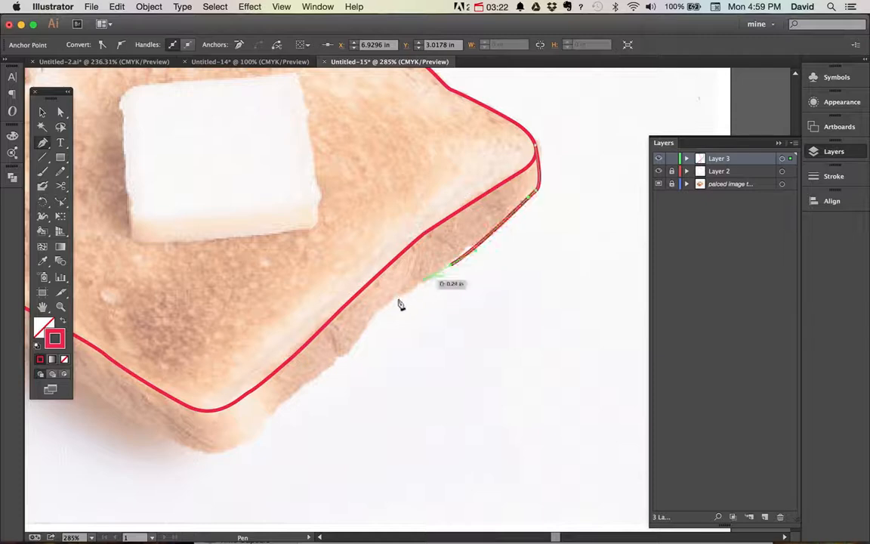
left_click_drag(380, 309, 372, 321)
mouse_move(352, 353)
left_mouse_down()
mouse_move(262, 430)
mouse_move(204, 458)
left_mouse_up()
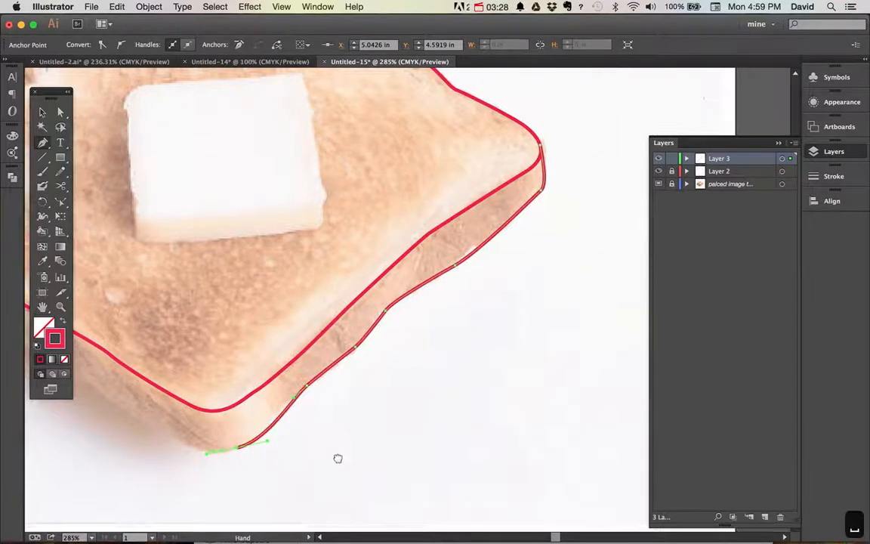
Continue the crust path from the bottom corner up the lower-left side, ending in a corner point at the crust's notch
scroll(337, 459, "left", 6)
left_click_drag(393, 428, 350, 395)
left_click_drag(261, 339, 246, 329)
left_click(236, 308)
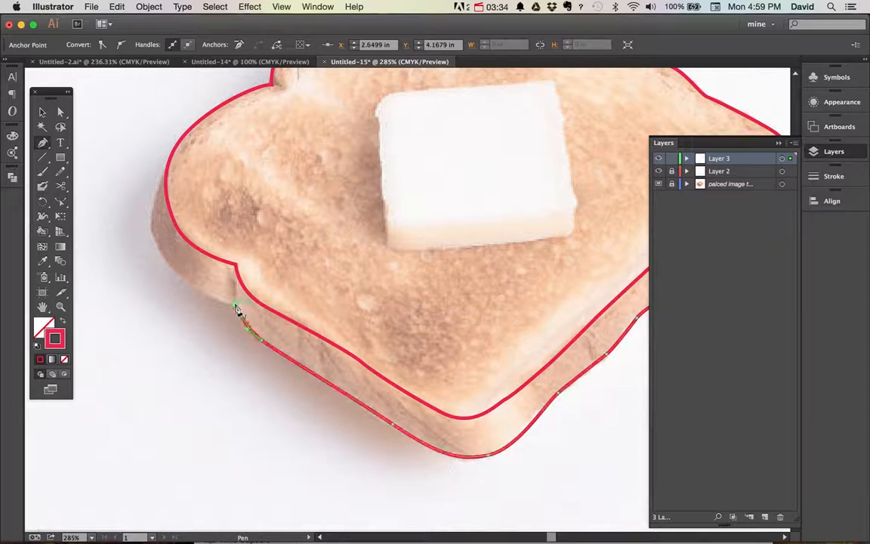
Continue the crust path from the notch around the left lobe to meet the top-face outline, and deselect it
left_click_drag(195, 289, 179, 273)
left_click_drag(153, 209, 166, 164)
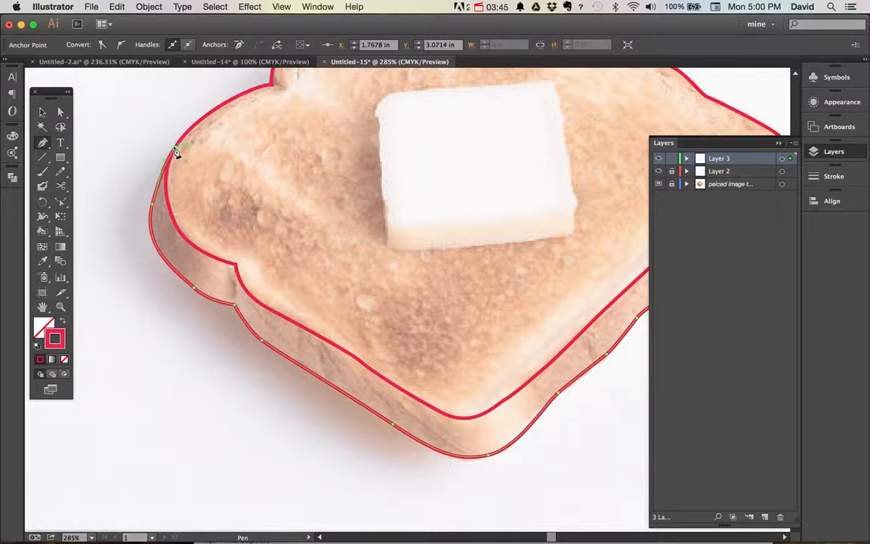
key("v")
left_click(114, 354)
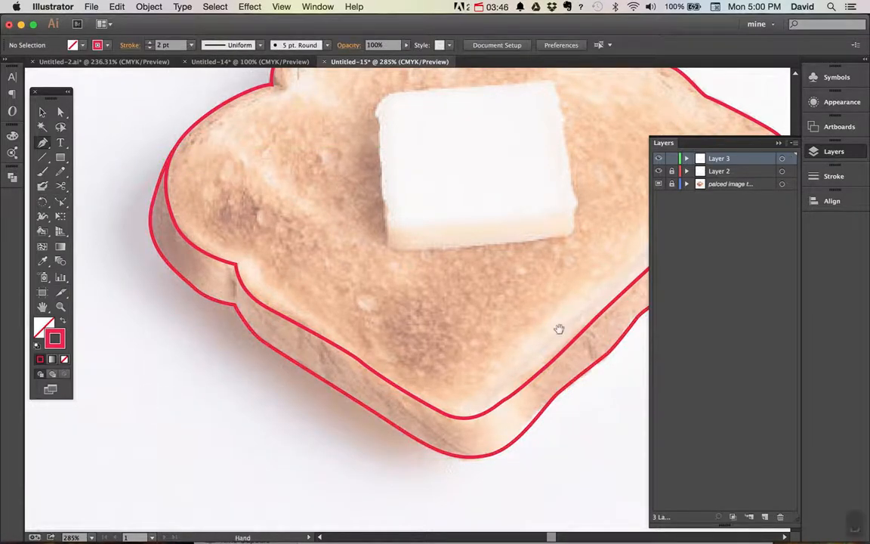
Lock Layer 3 and, on a new layer above it, trace the top, right and bottom edges of the butter's top face with straight segments
left_click_drag(559, 329, 369, 472)
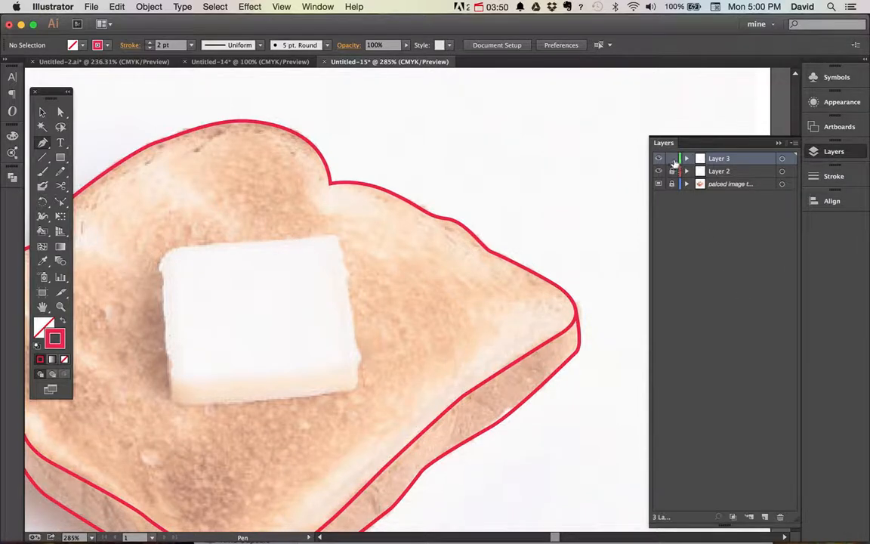
left_click(763, 518)
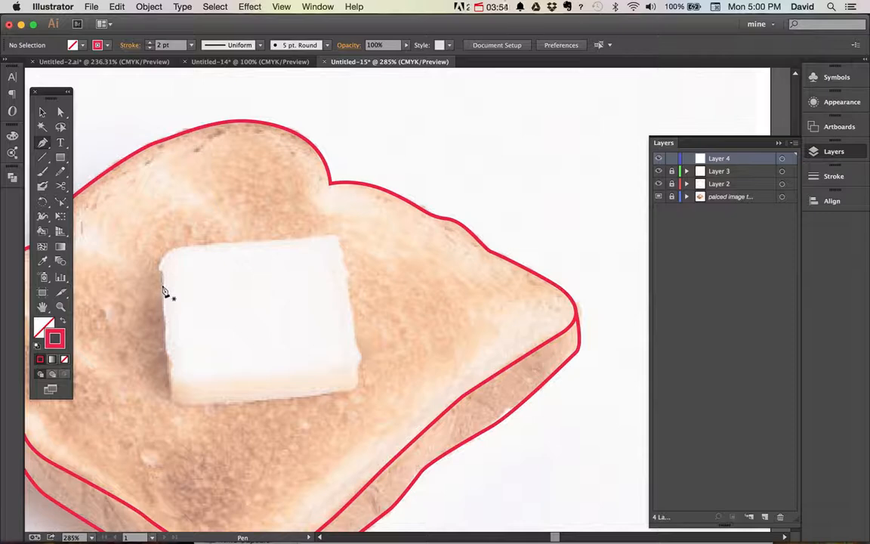
left_click(171, 248)
left_click(338, 236)
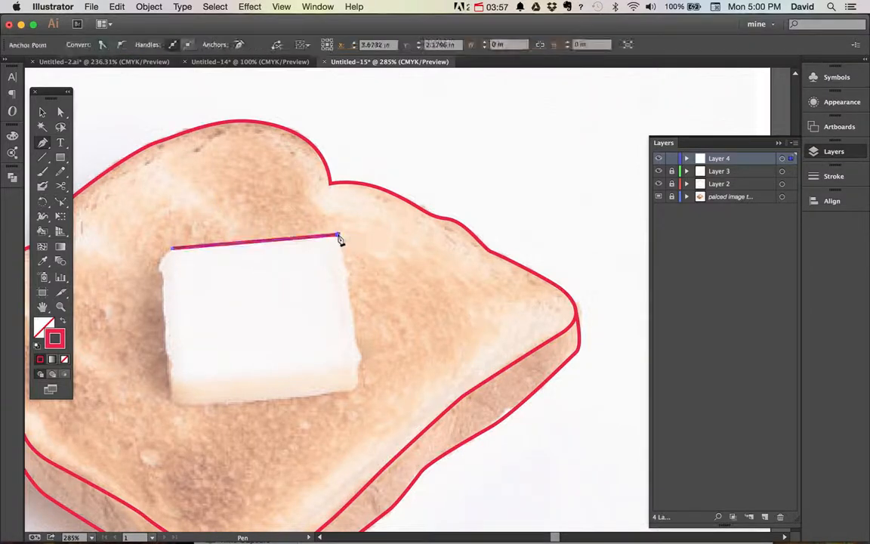
left_click(355, 367)
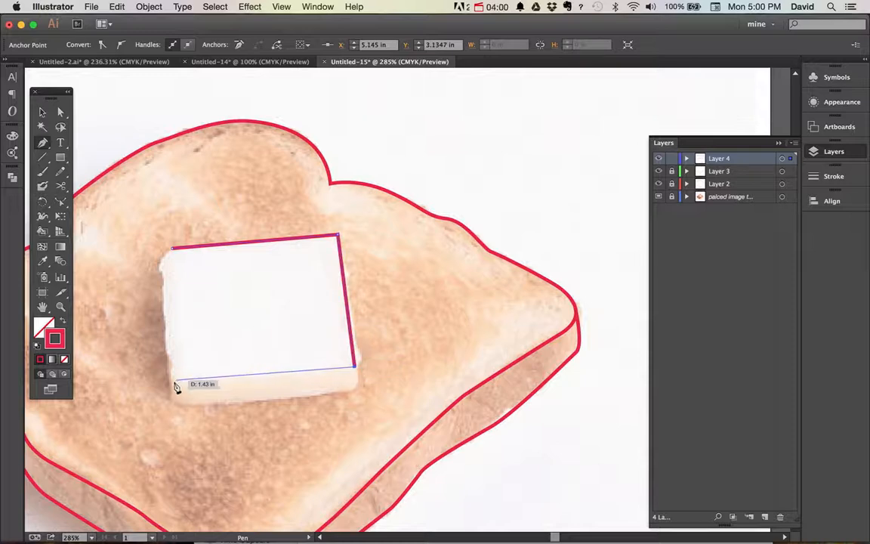
left_click(172, 380)
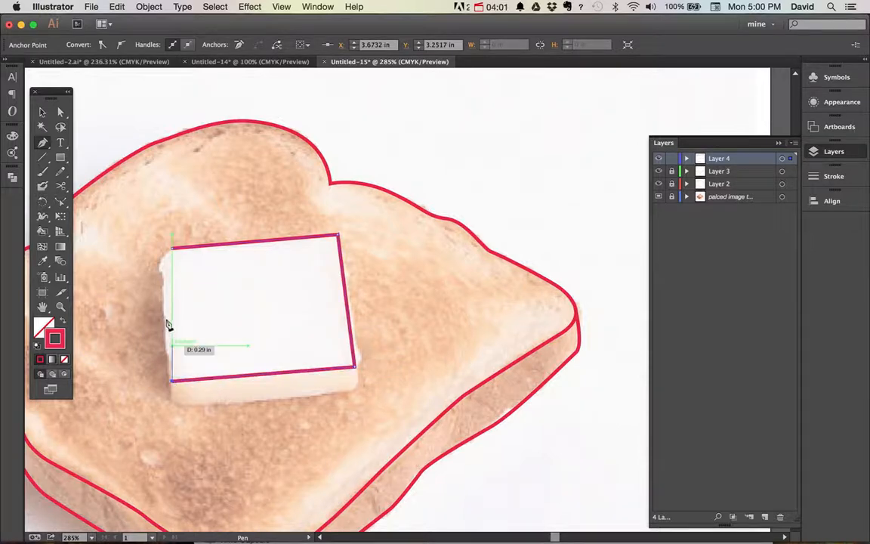
left_click(163, 250)
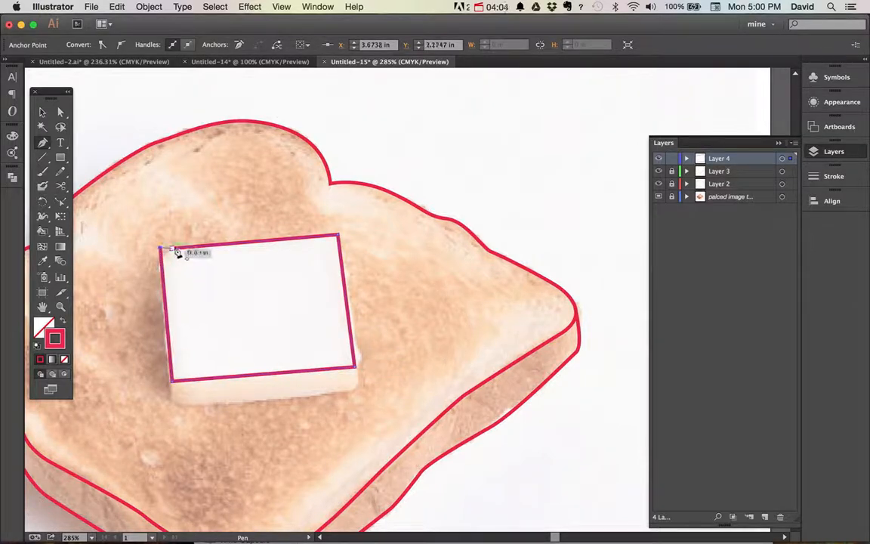
key("super")
key("super")
key("super+z")
key("super")
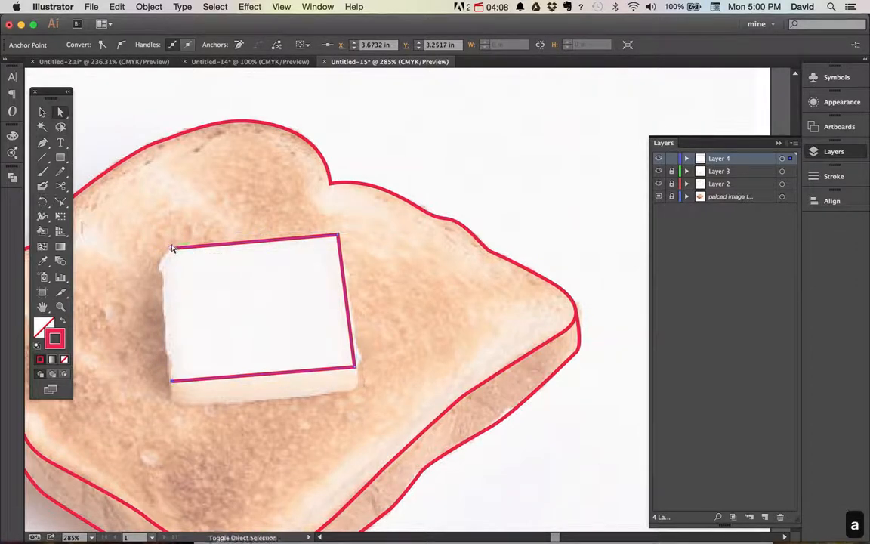
Move the butter path's starting anchor left so it squares off the upper-left corner, and close the path there with a straight left edge
left_click_drag(173, 247, 159, 249)
left_click_drag(157, 381, 173, 386)
key("p")
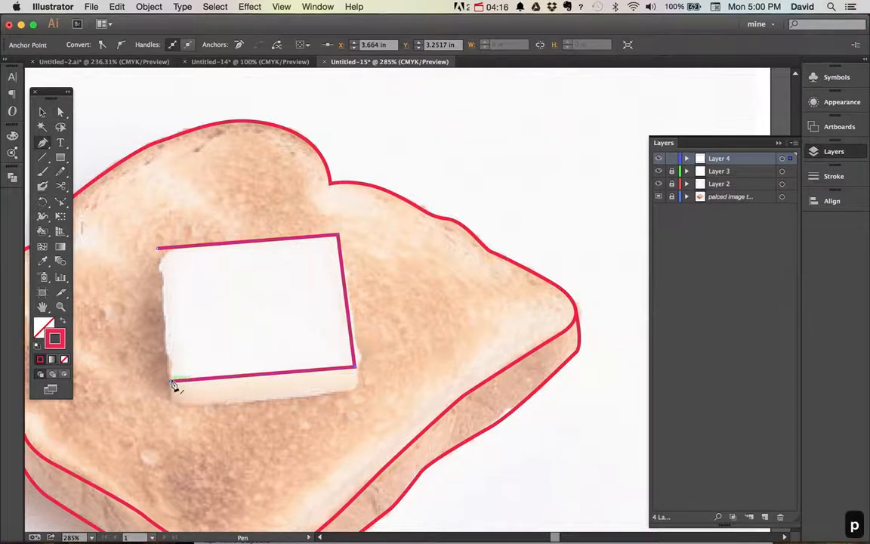
left_click(158, 248)
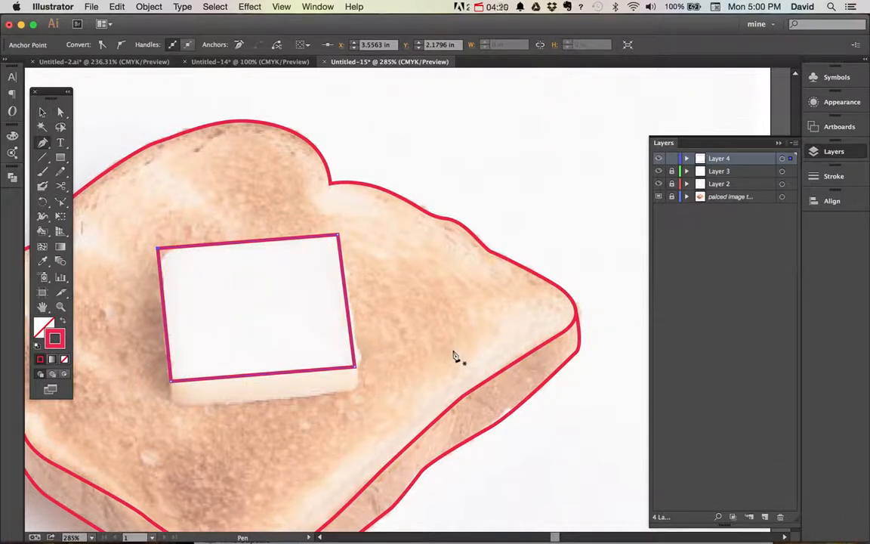
Round all four corners of the butter's top outline to match the photo, and deselect the shape
key("a")
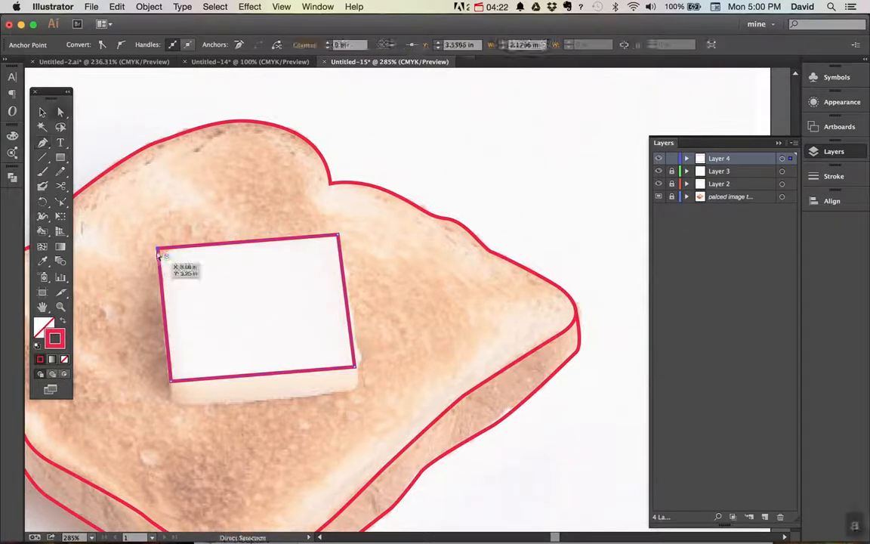
left_click_drag(166, 260, 185, 261)
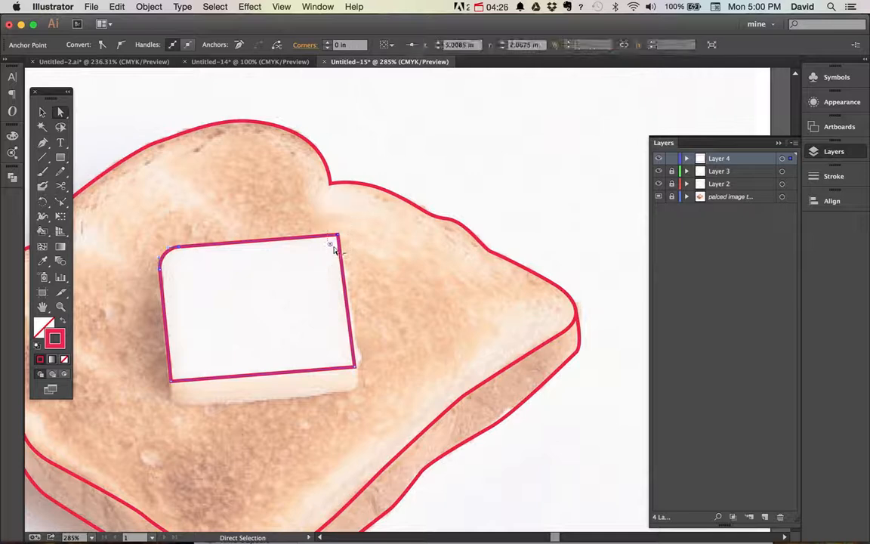
left_click_drag(332, 245, 318, 261)
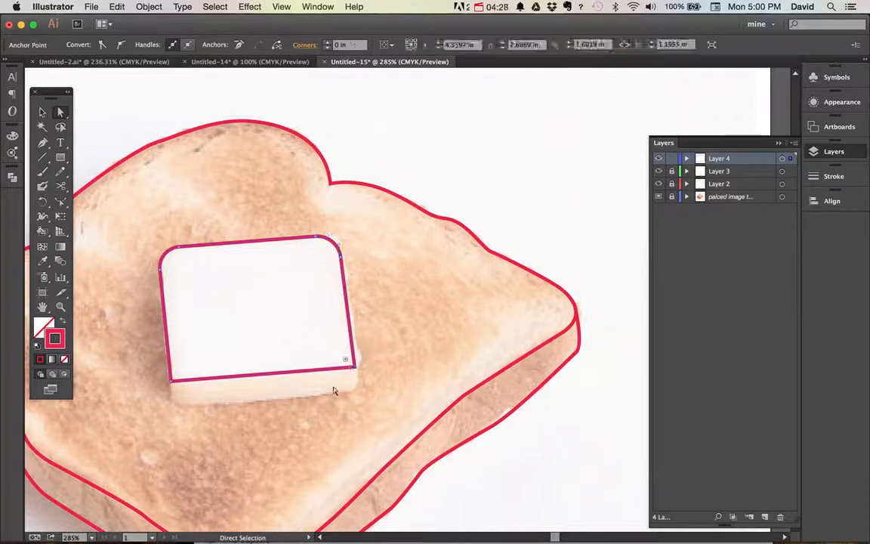
left_click(348, 364)
left_click_drag(348, 363, 341, 358)
left_click(172, 381)
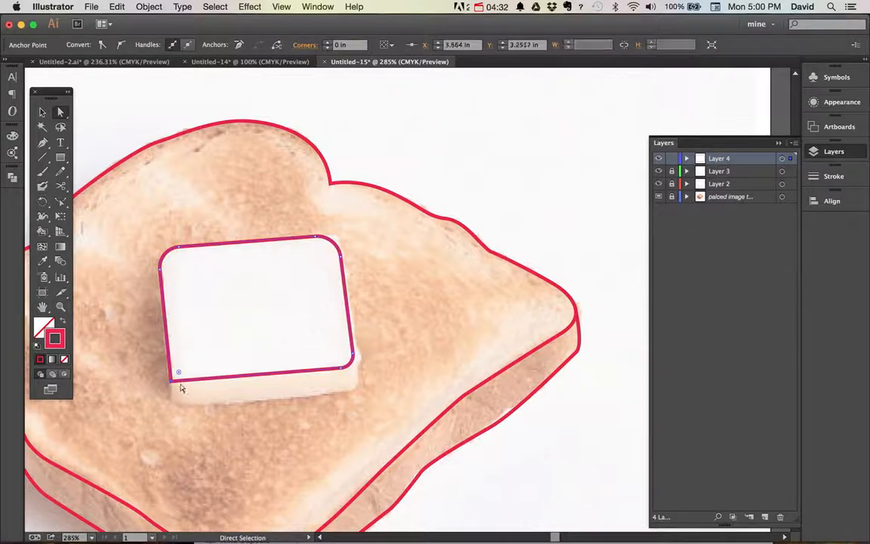
left_click_drag(179, 377, 181, 369)
left_click(243, 453)
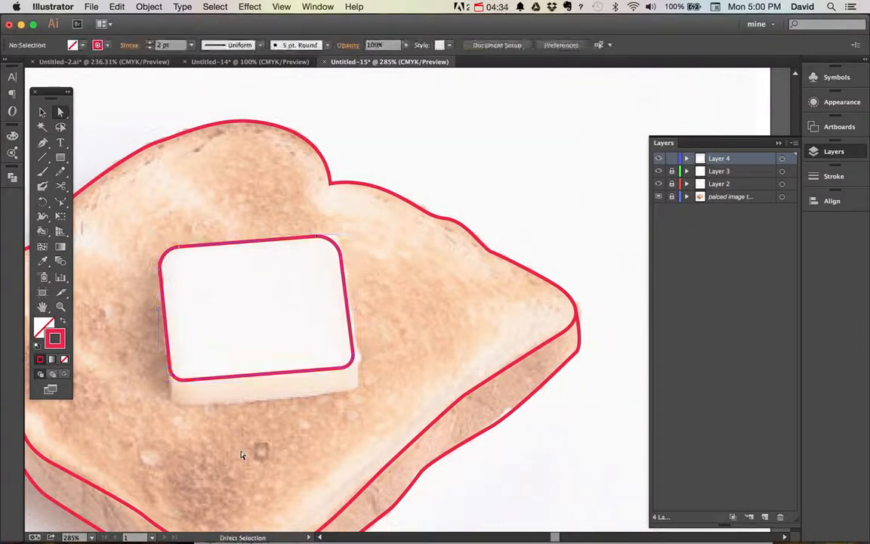
Add a new layer above Layer 4 for the butter's side and lock Layer 4
key("p")
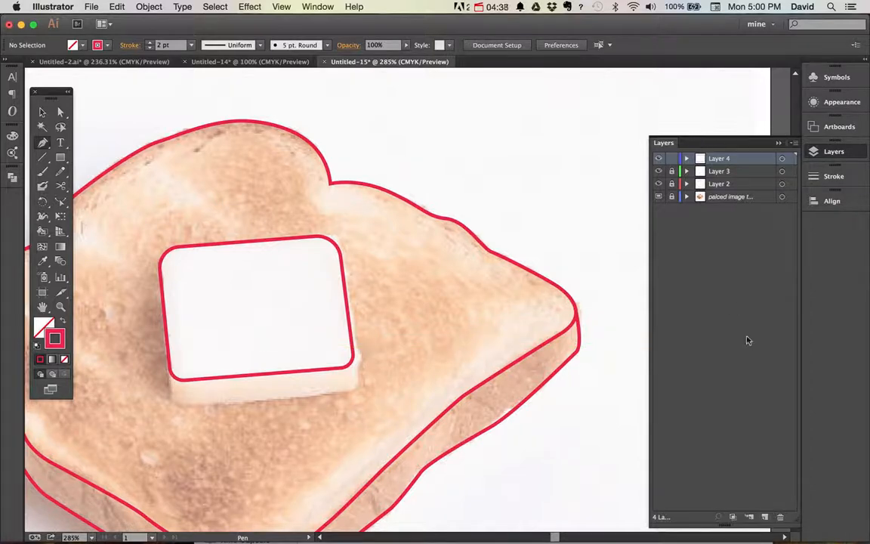
left_click(765, 519)
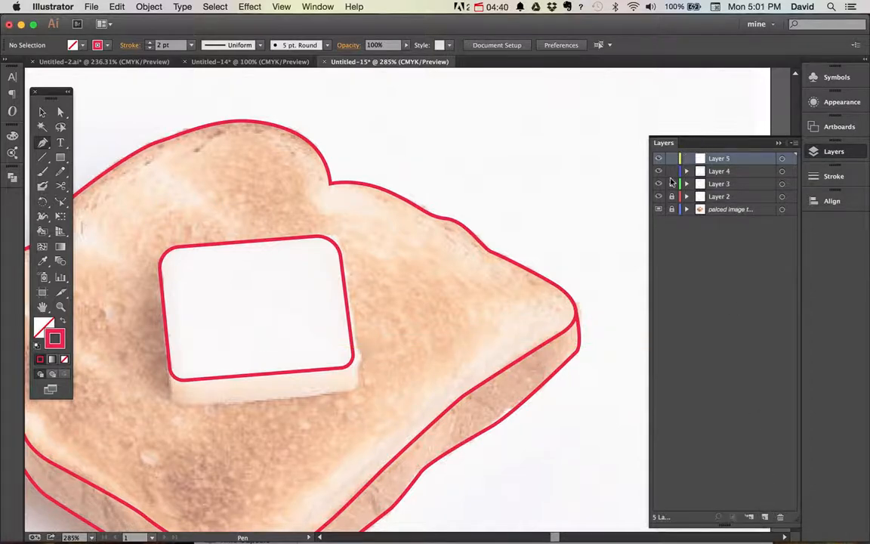
left_click(671, 172)
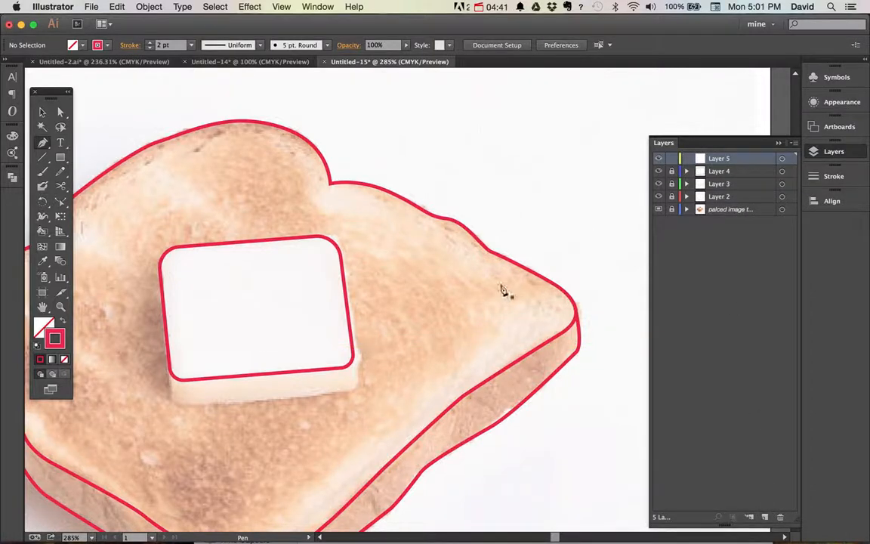
On Layer 5, trace the butter's front side as an open path from the top face's lower-right corner to its lower-left corner, and deselect it
left_click(353, 361)
left_click(348, 390)
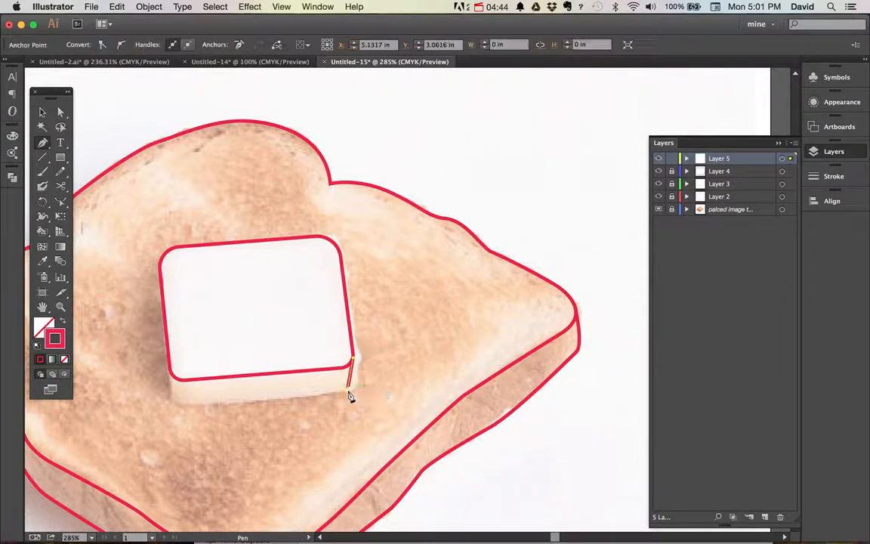
left_click(184, 402)
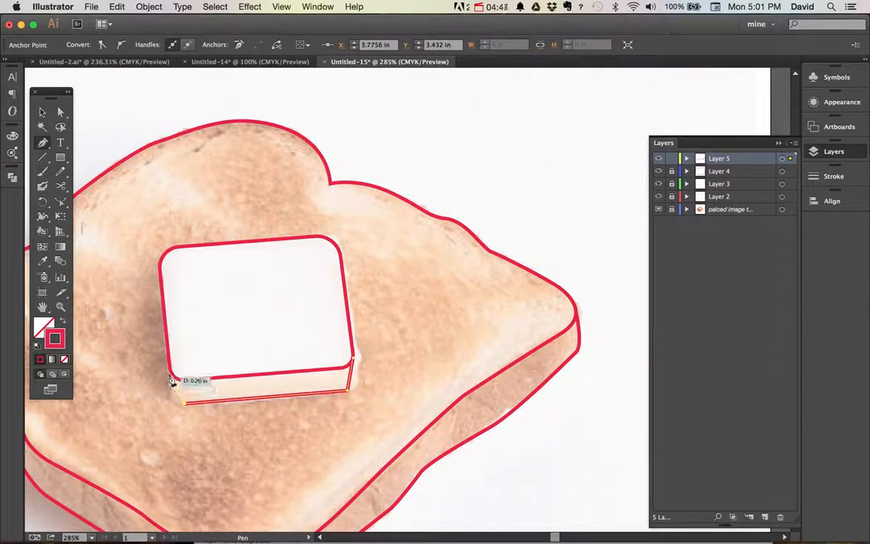
left_click(172, 378)
left_click(257, 438, "super")
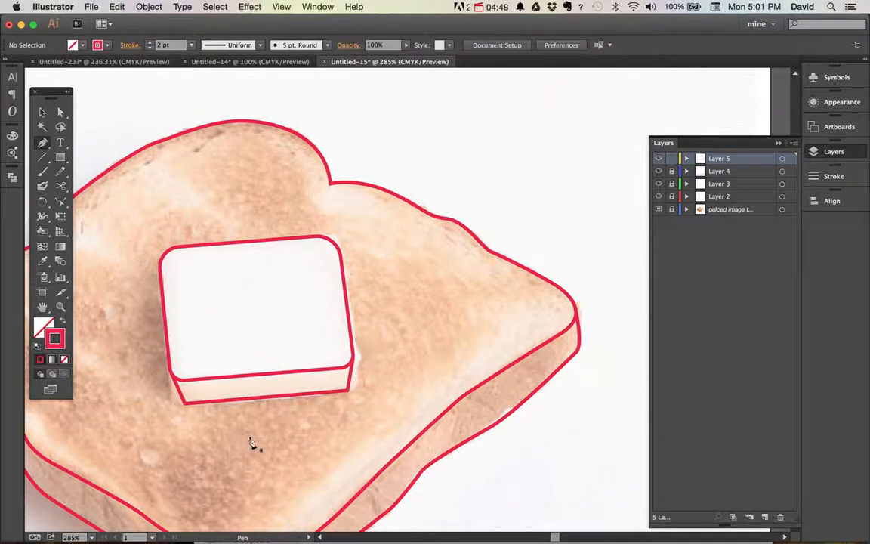
Round the two bottom corners of the butter's side path, the right one to about 0.19 in, and deselect the path
key("a")
left_click(350, 391)
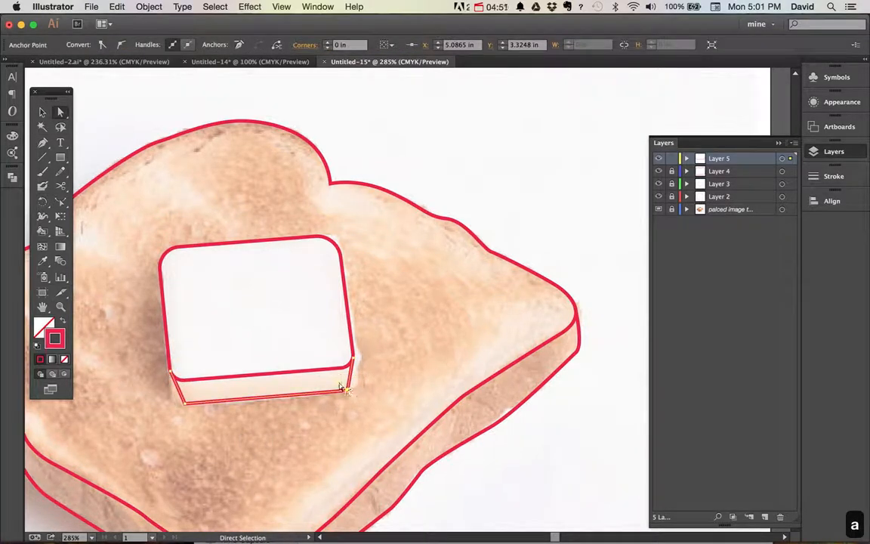
left_click_drag(342, 389, 325, 381)
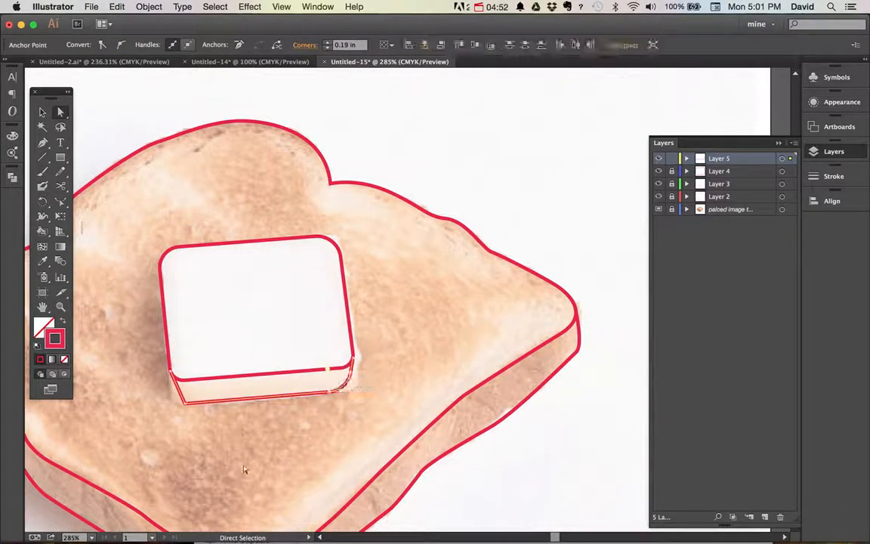
left_click(184, 402)
left_click_drag(187, 398, 216, 394)
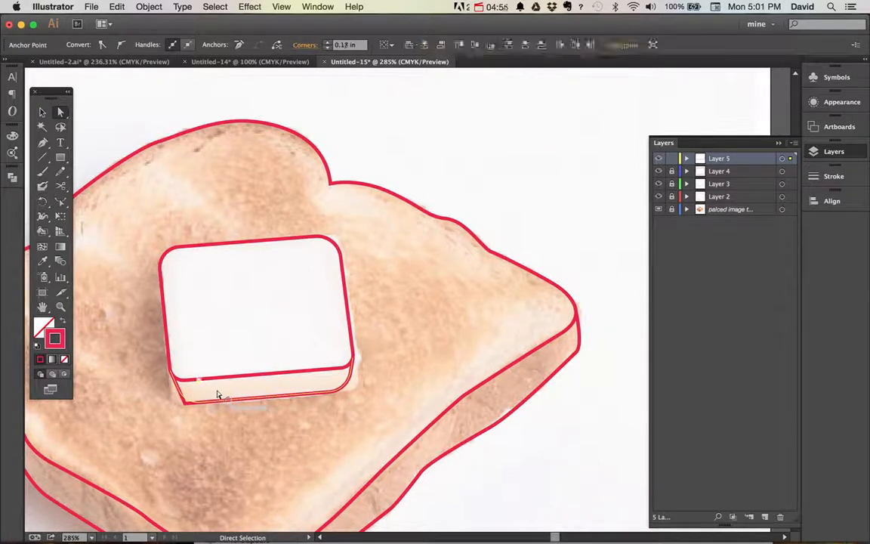
left_click(509, 459)
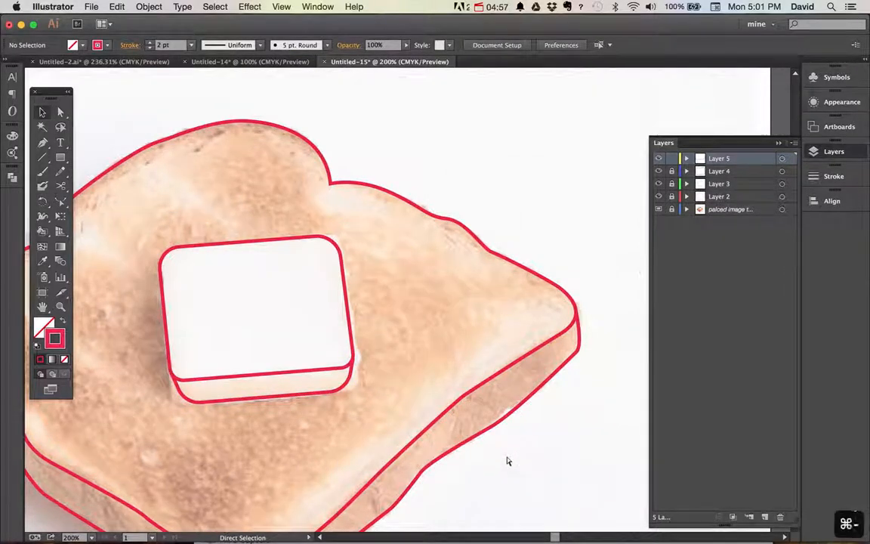
Hide the placed toast photo's layer so only the traced outlines show on the artboard
key("super+minus")
key("super+minus")
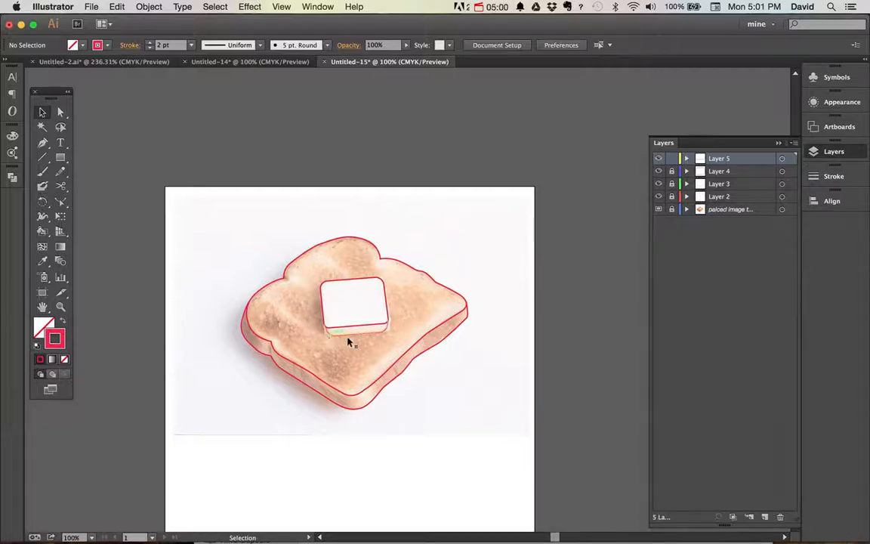
left_click(658, 209)
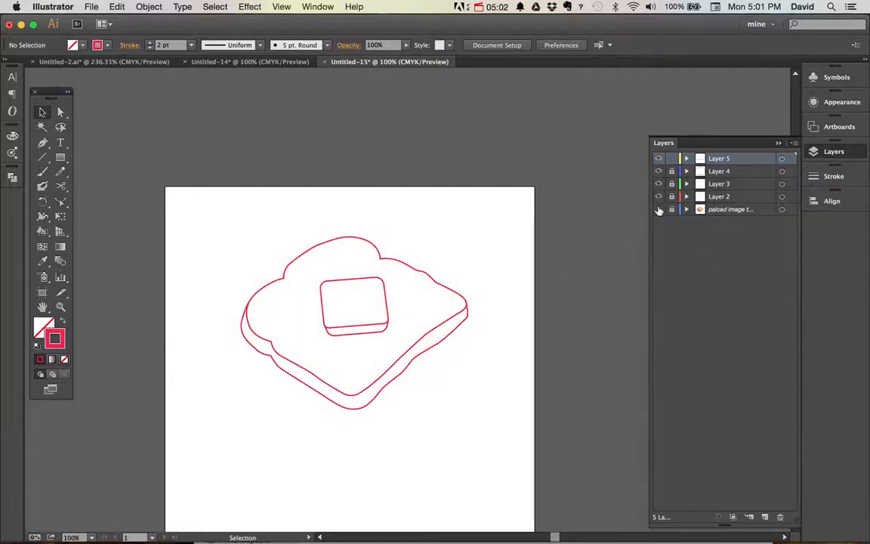